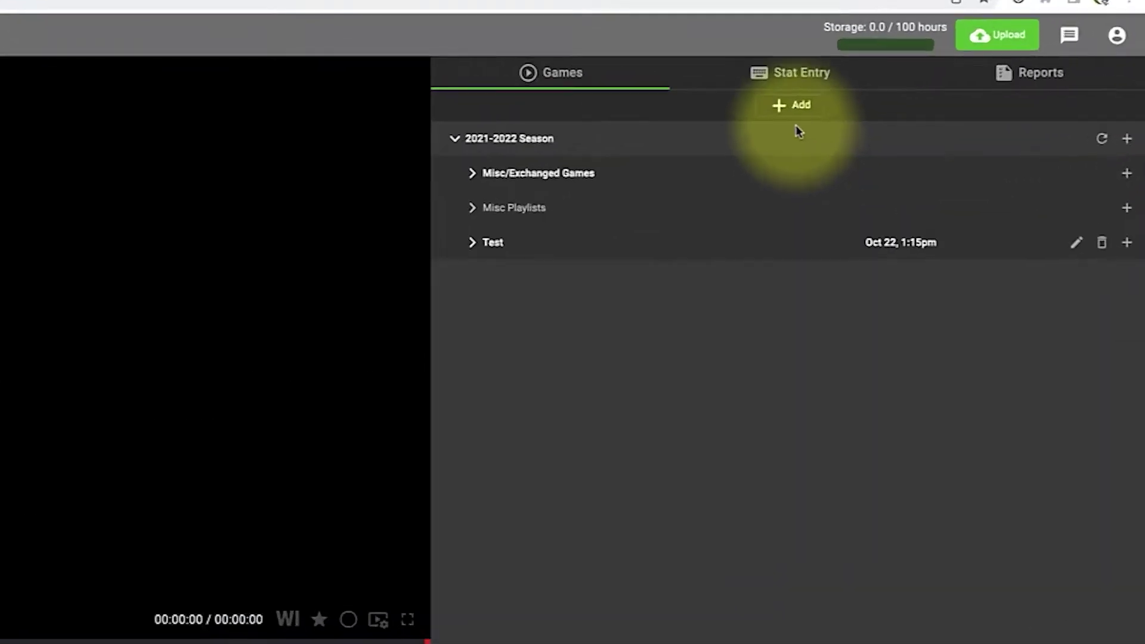
- Create a new game event against opponent Test Game, located at Home
click(791, 110)
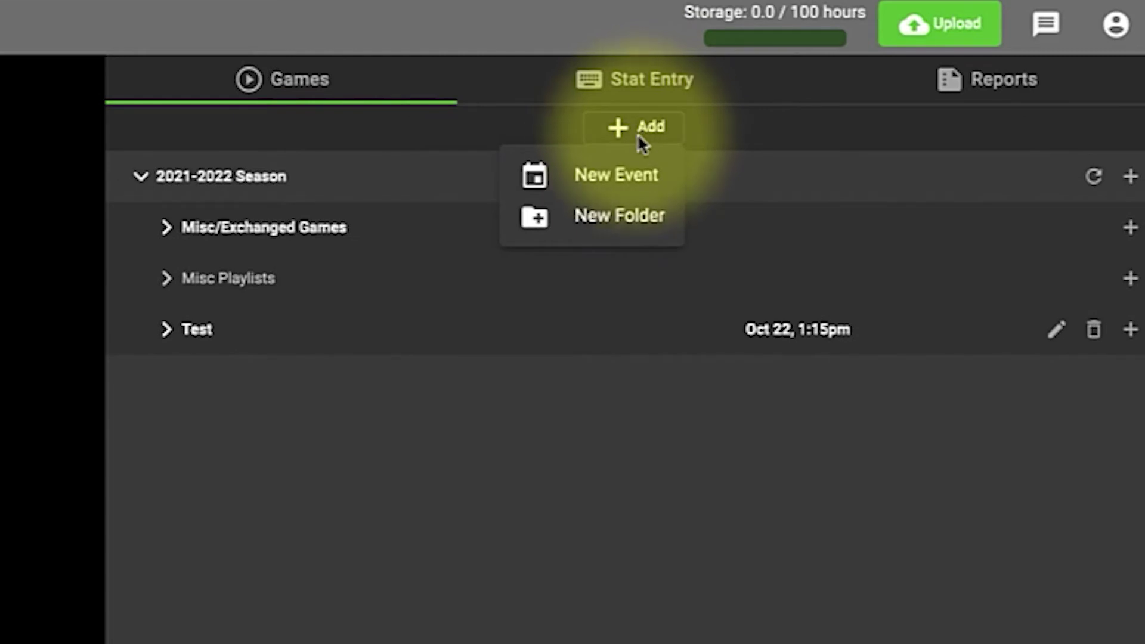
click(616, 174)
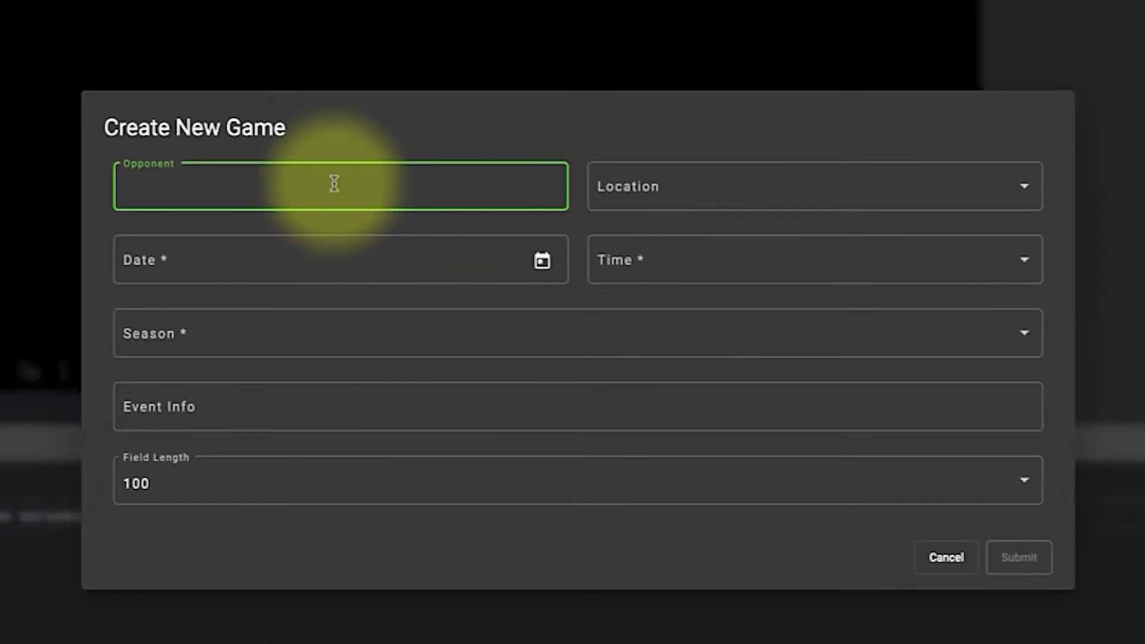
text(Test Game)
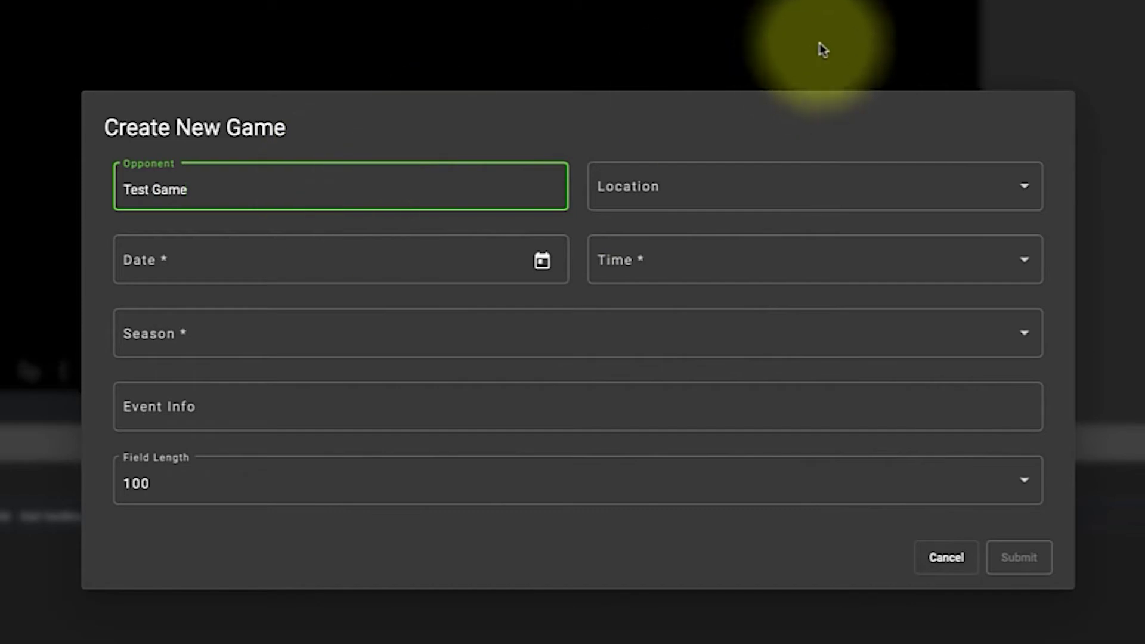
click(714, 203)
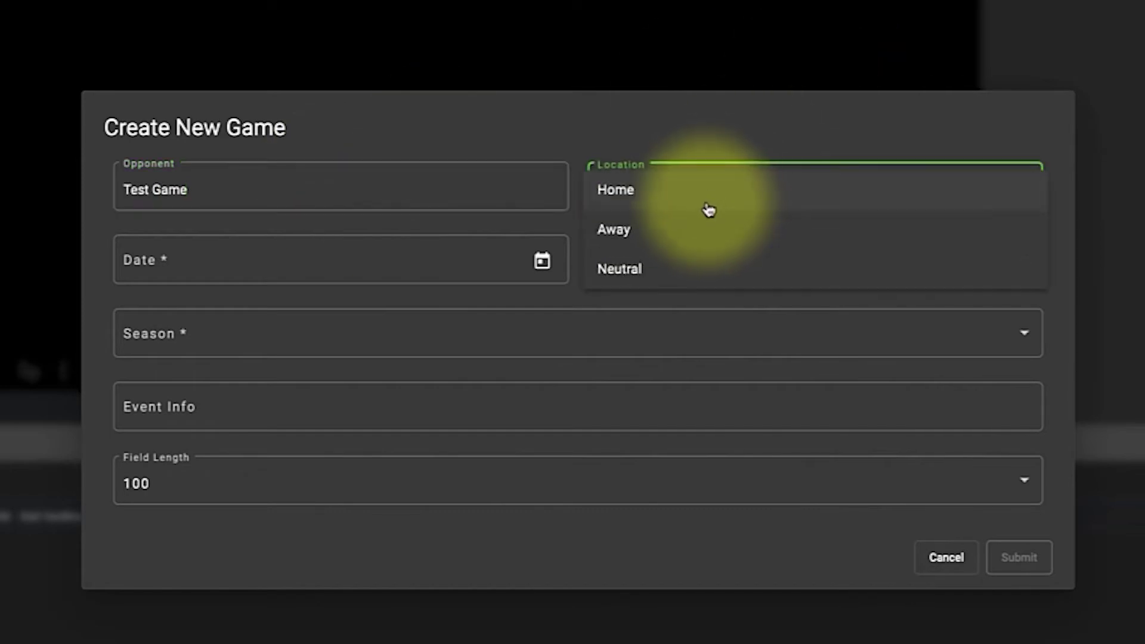
click(639, 200)
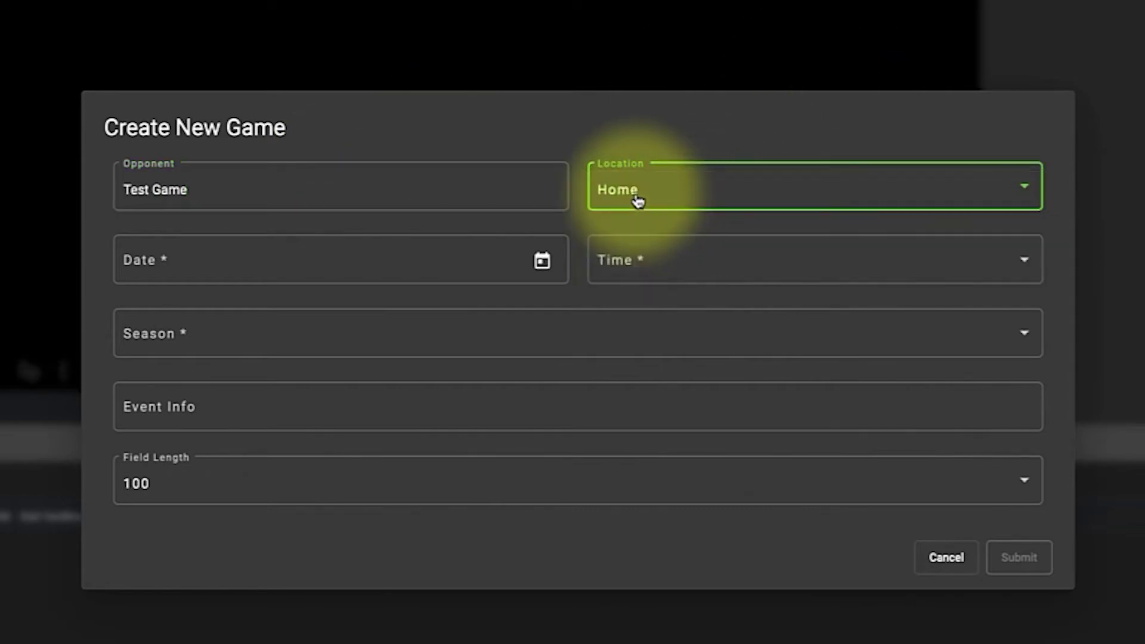
- Set the game date to 5/23/2022, start time 1:30 am, and season 2022 - 2023
click(543, 260)
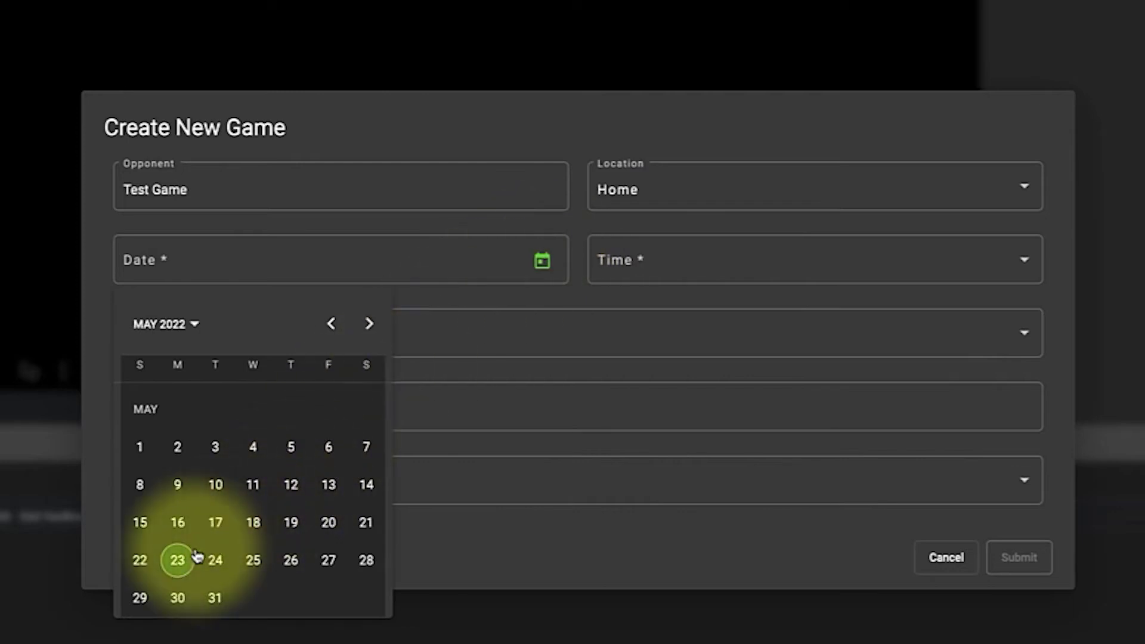
click(178, 561)
click(670, 256)
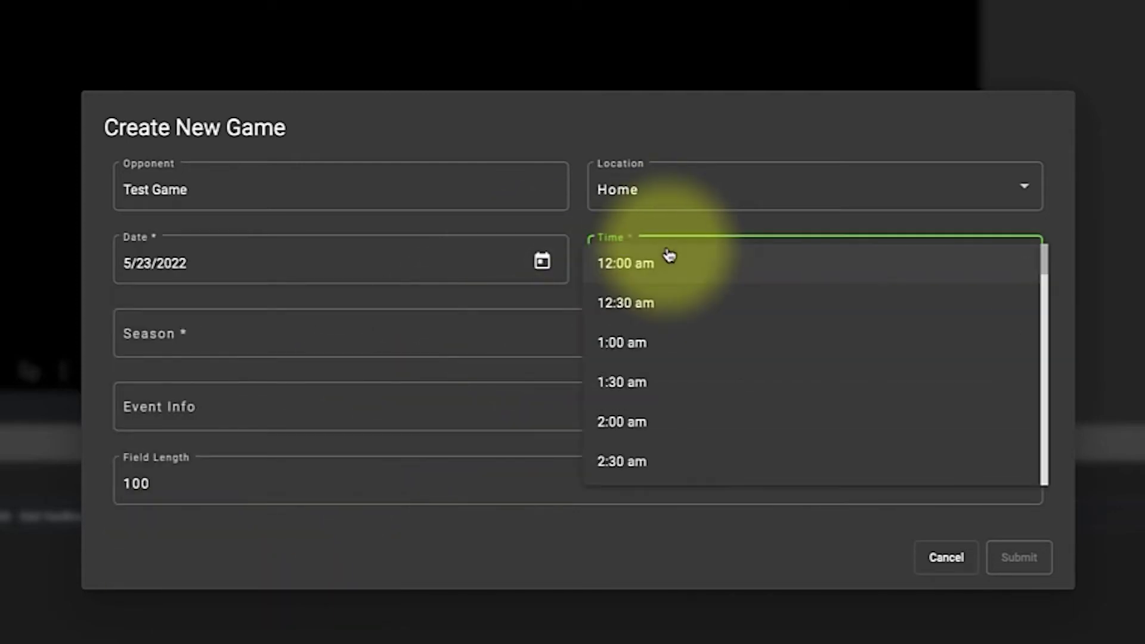
click(640, 384)
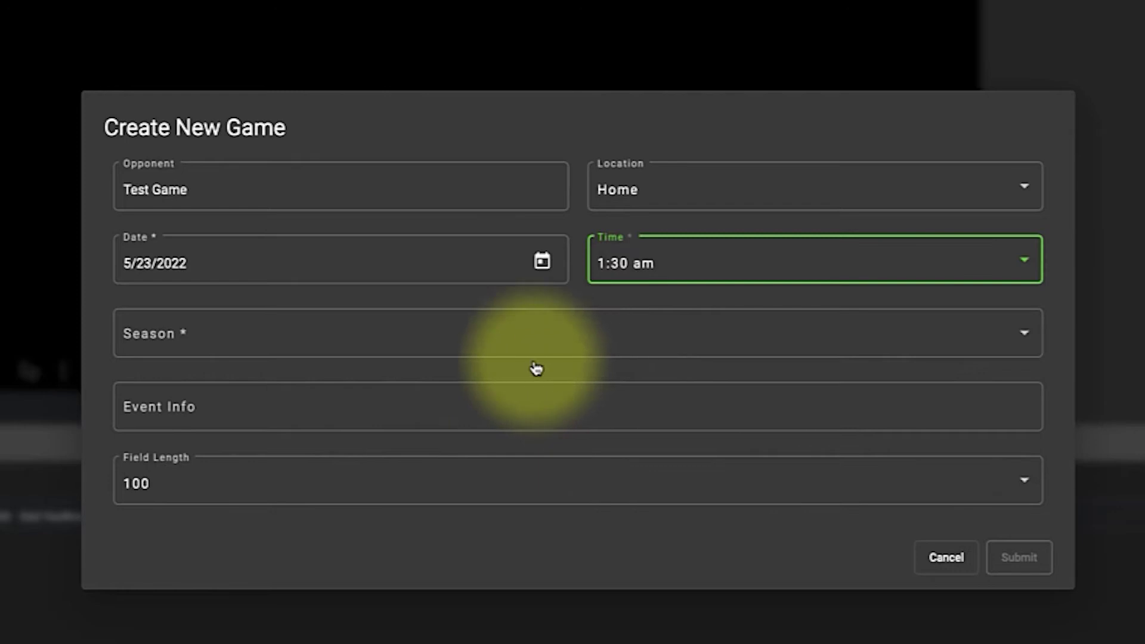
click(1017, 332)
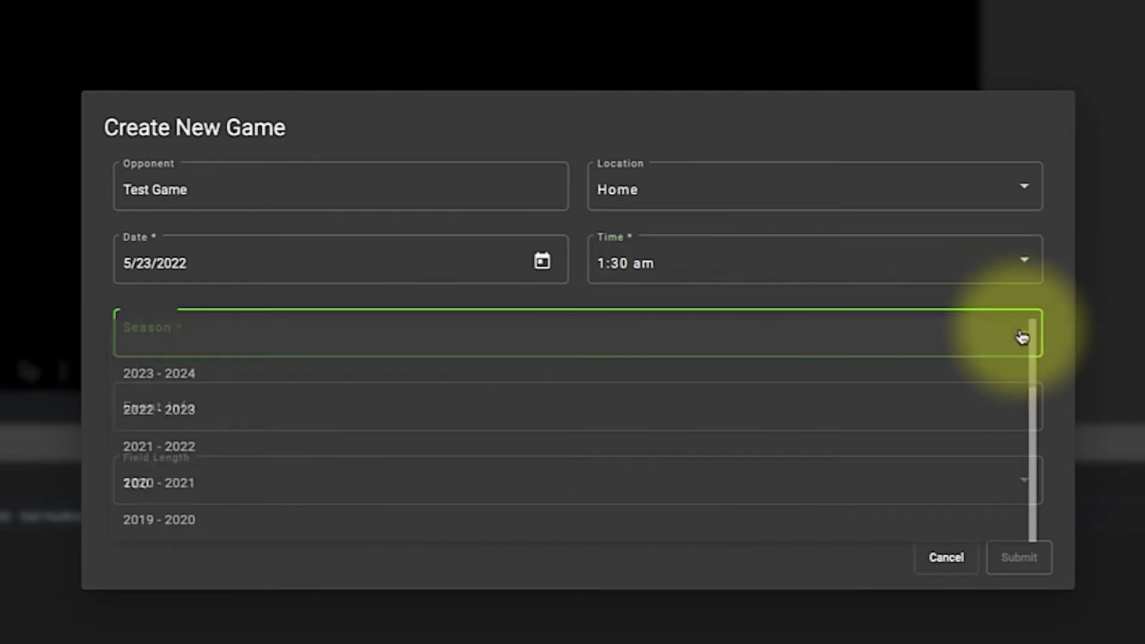
click(180, 416)
click(213, 410)
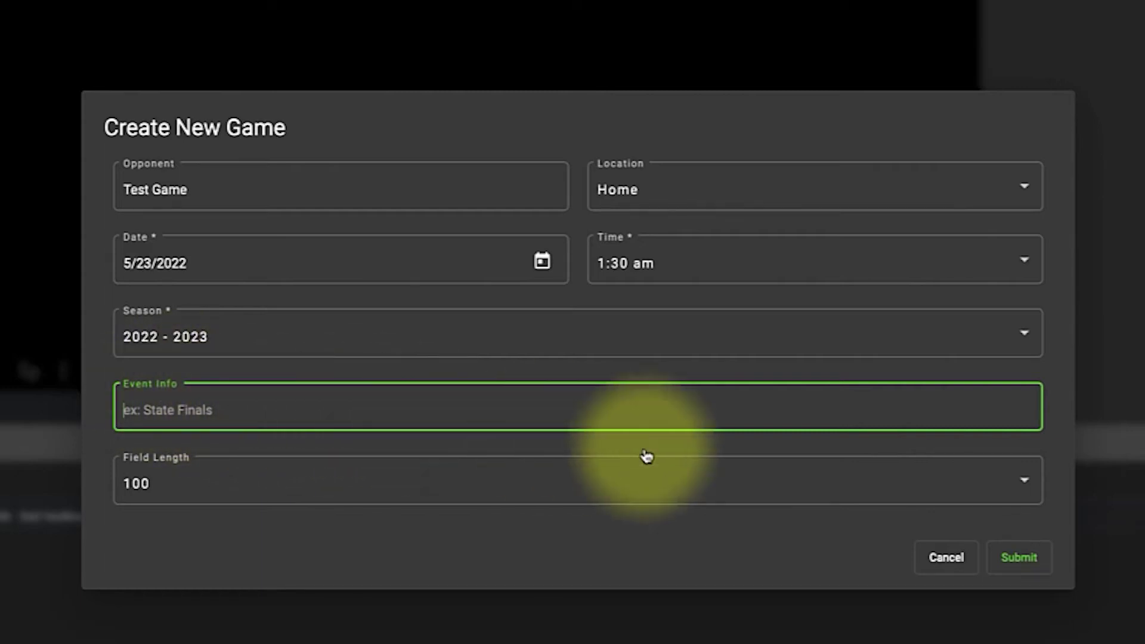
- Submit the Test Game, then select Test Stats vs. Test Game in the uploader
click(1022, 561)
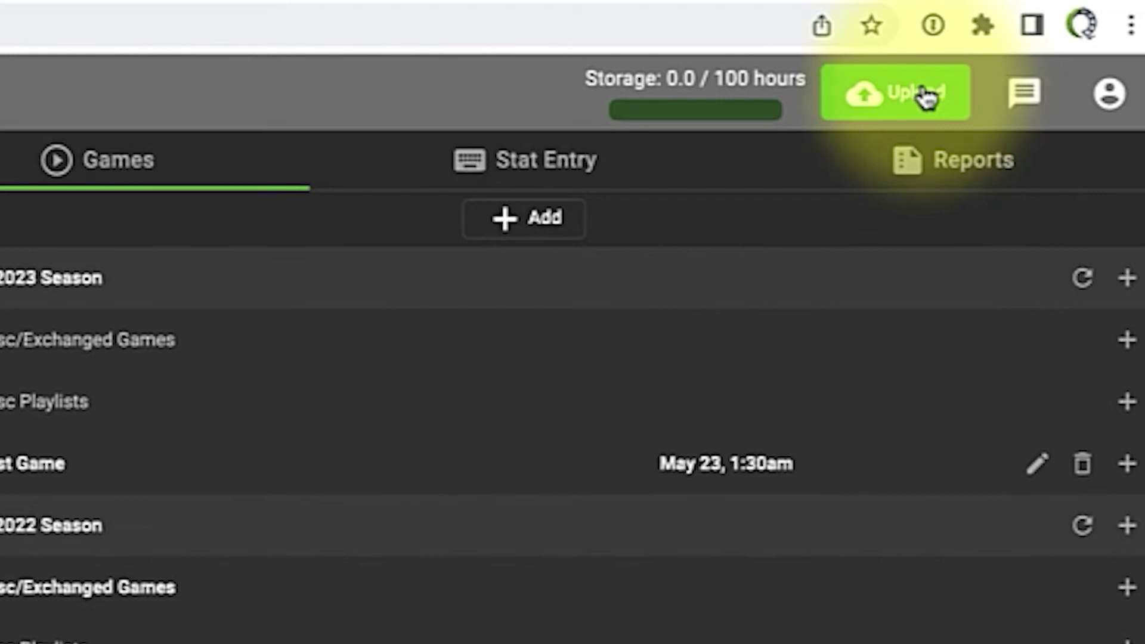
click(911, 105)
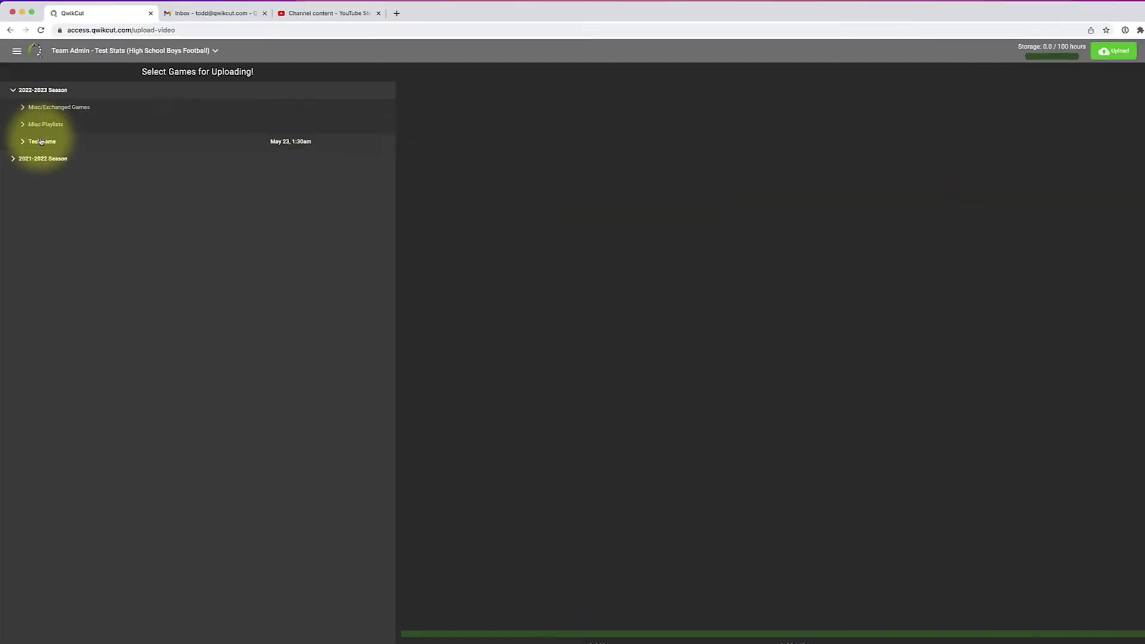
click(23, 138)
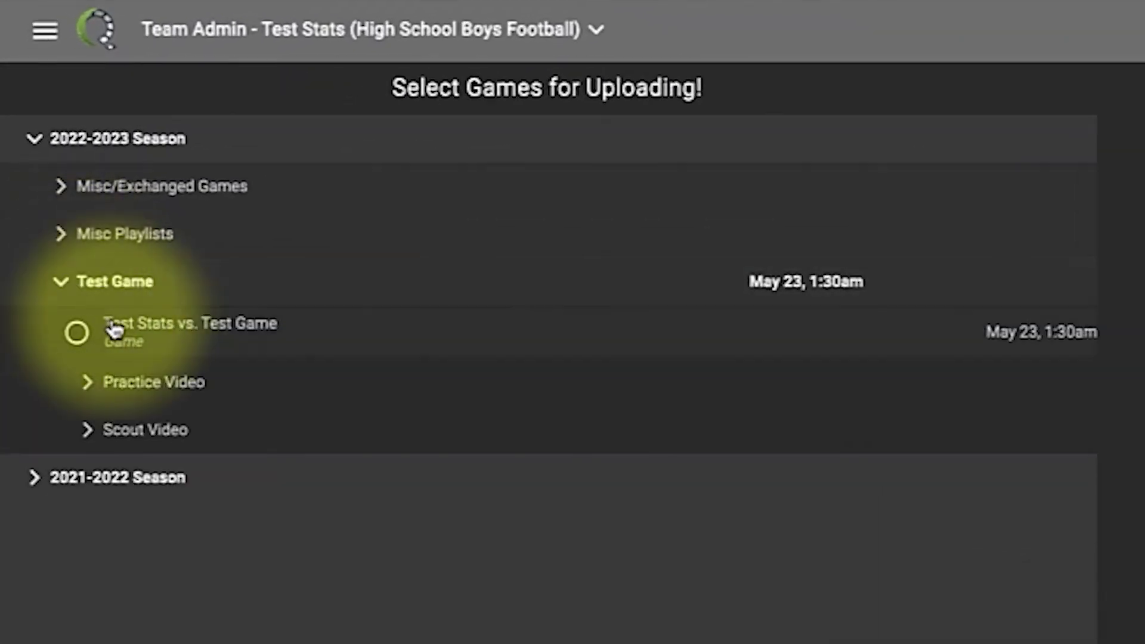
click(77, 332)
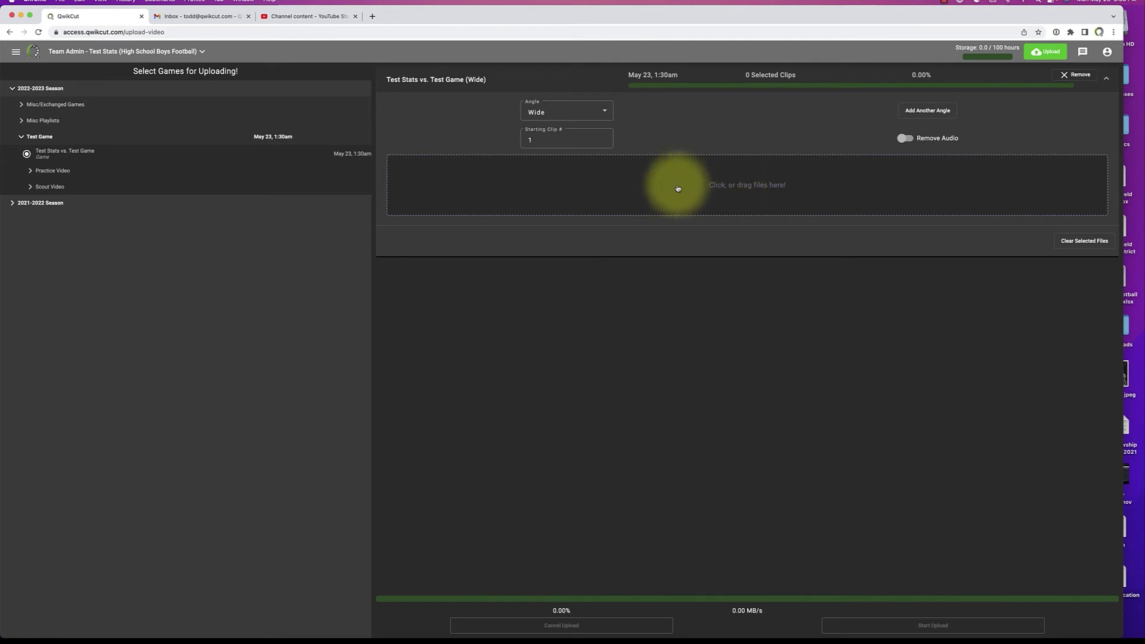
- Open Finder beside the uploader and browse into the Untitled card's private folder
mouse_move(7, 72)
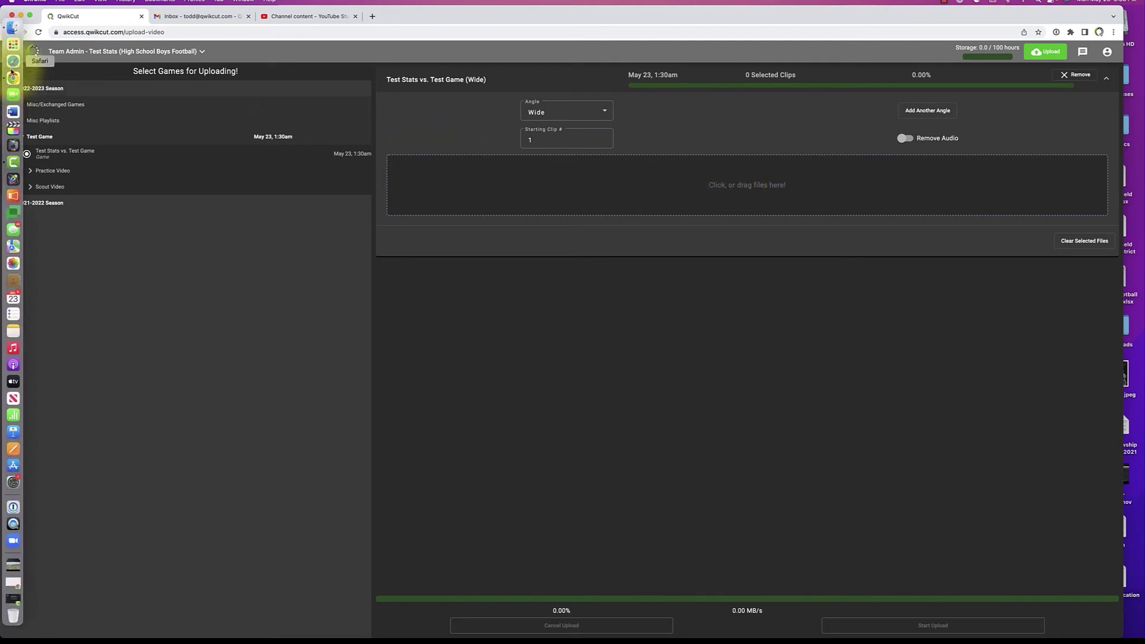
click(12, 27)
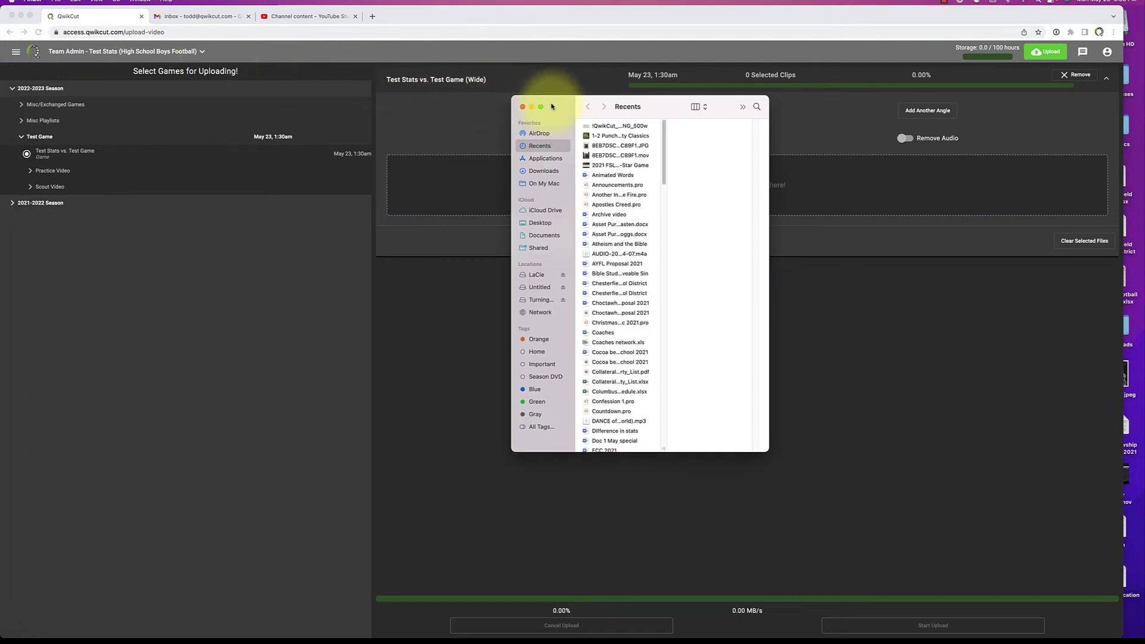
drag(552, 106, 139, 89)
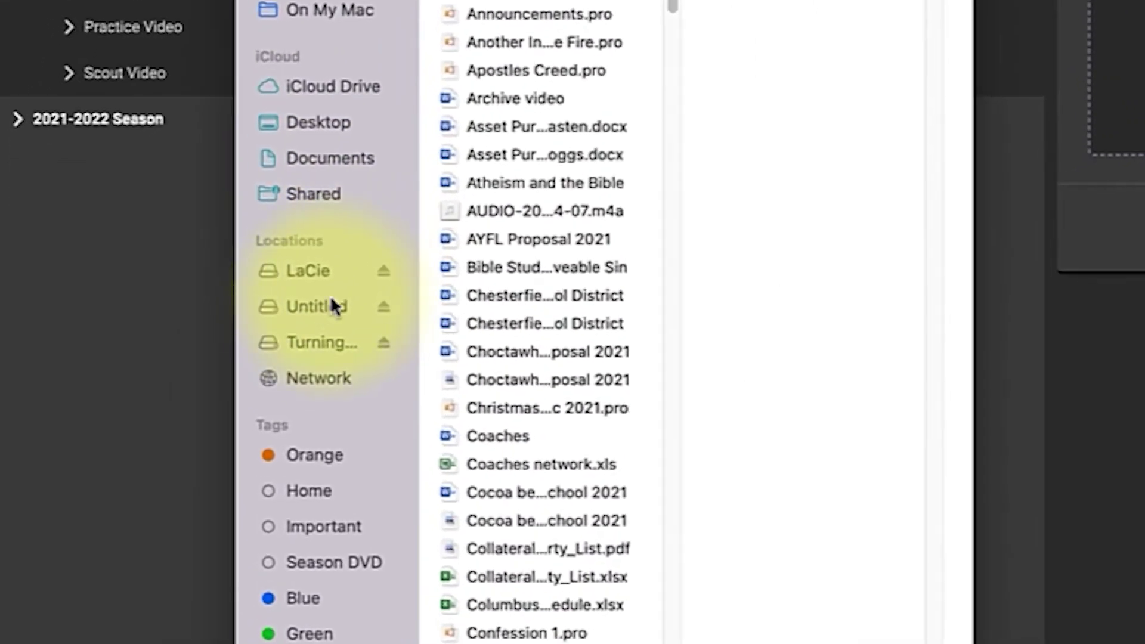
click(263, 297)
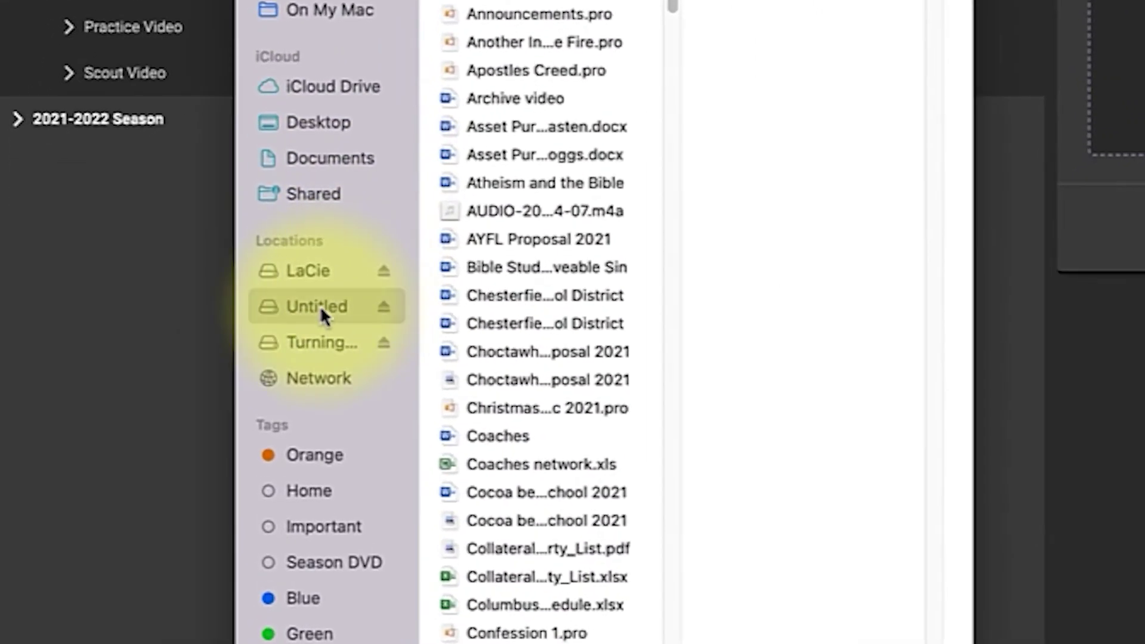
click(500, 127)
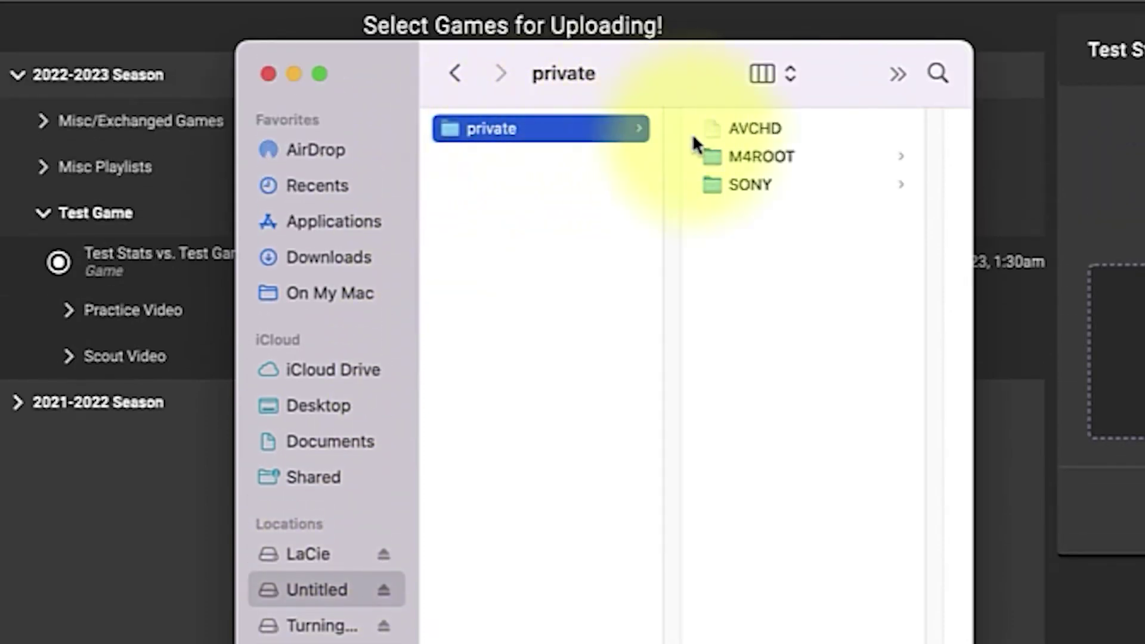
- Show the package contents of AVCHD and then BDMV
ctrl+click(740, 127)
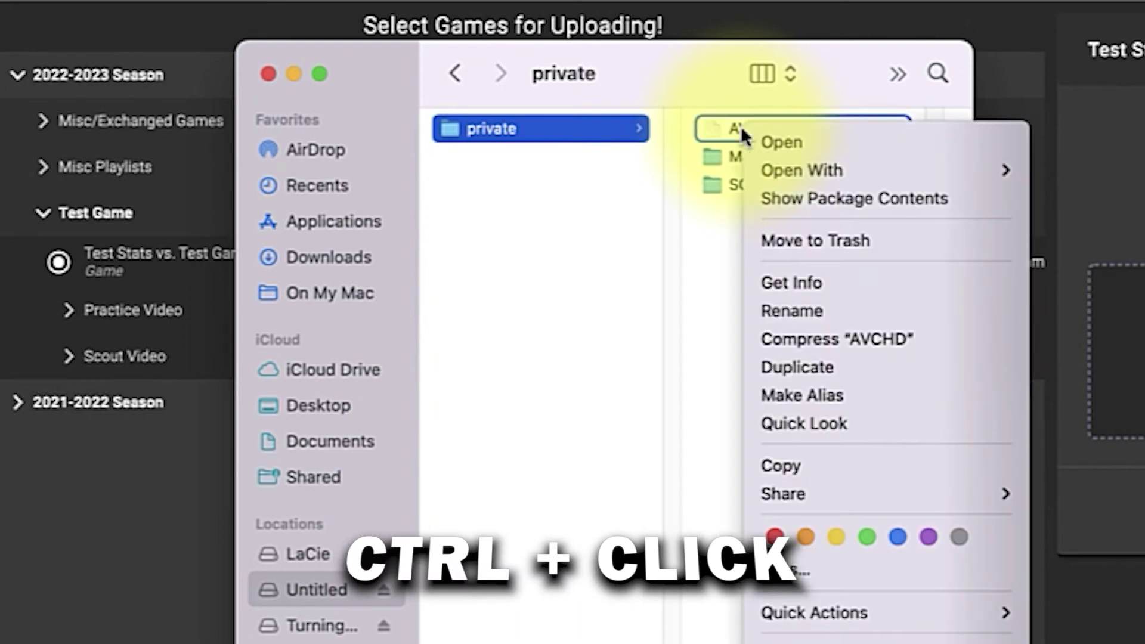
click(783, 205)
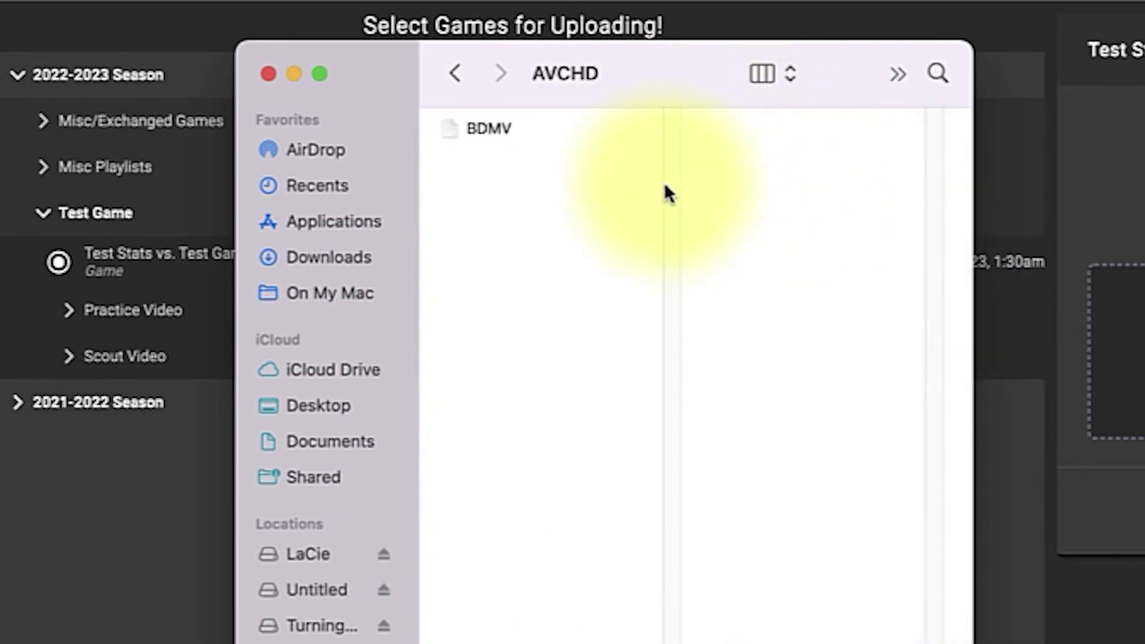
right_click(485, 132)
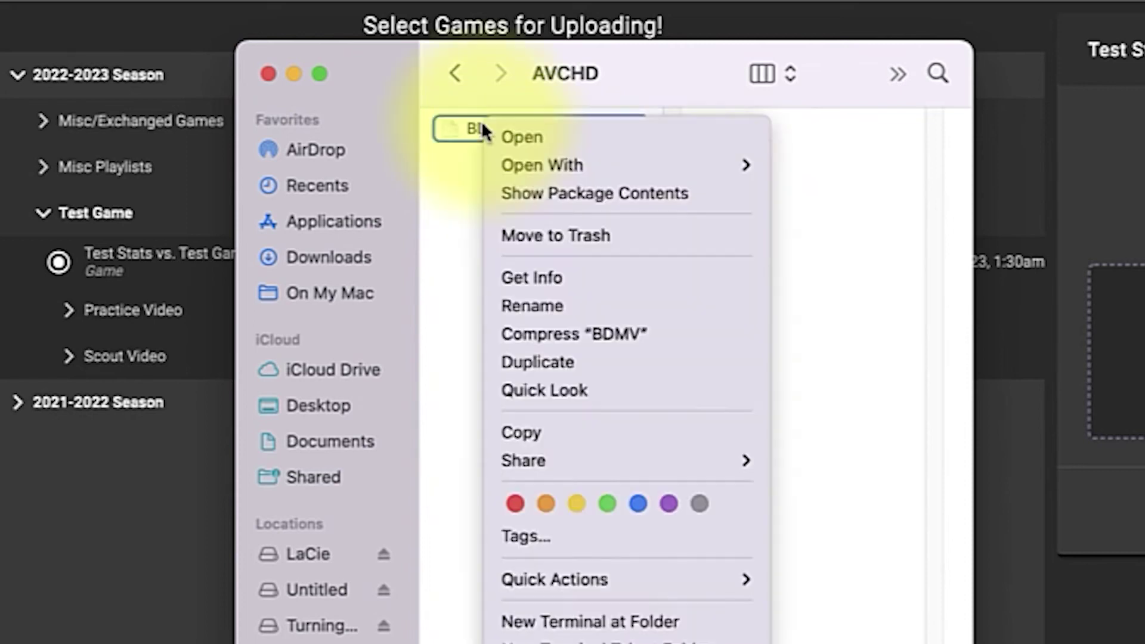
click(536, 196)
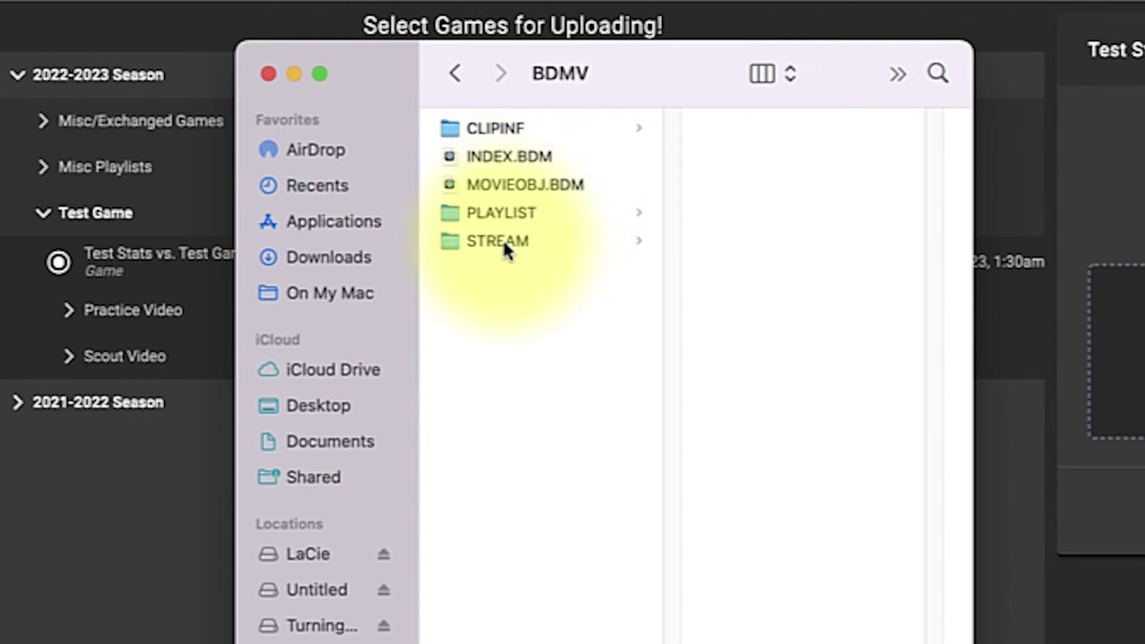
- Drag 00000.MTS through 00010.MTS from the STREAM folder into the Wide upload drop zone
click(503, 241)
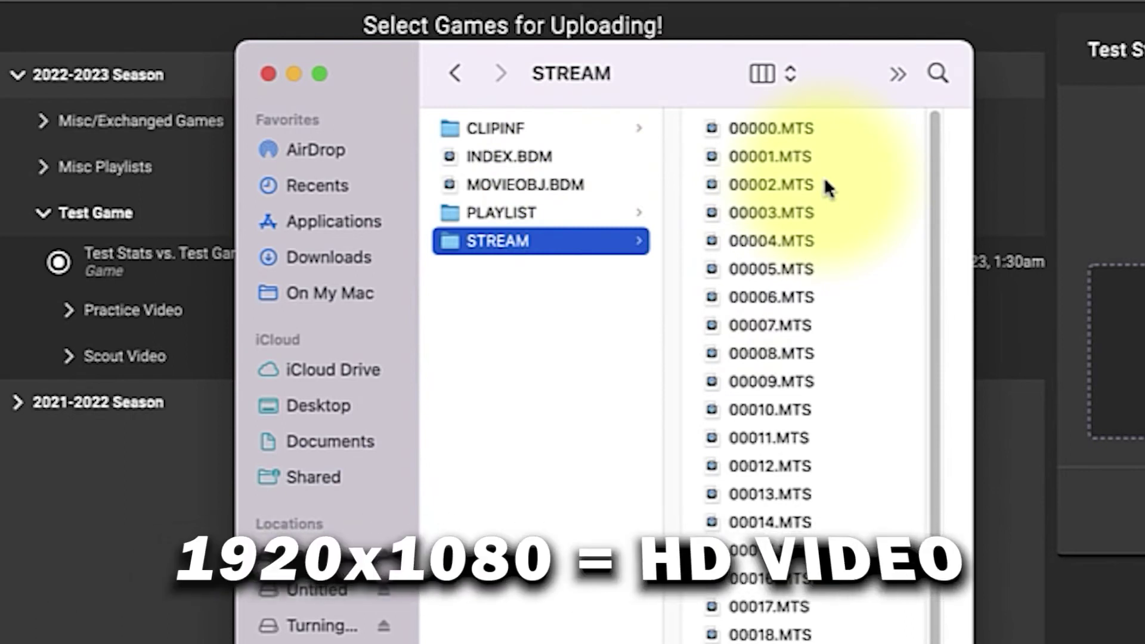
drag(853, 136, 854, 403)
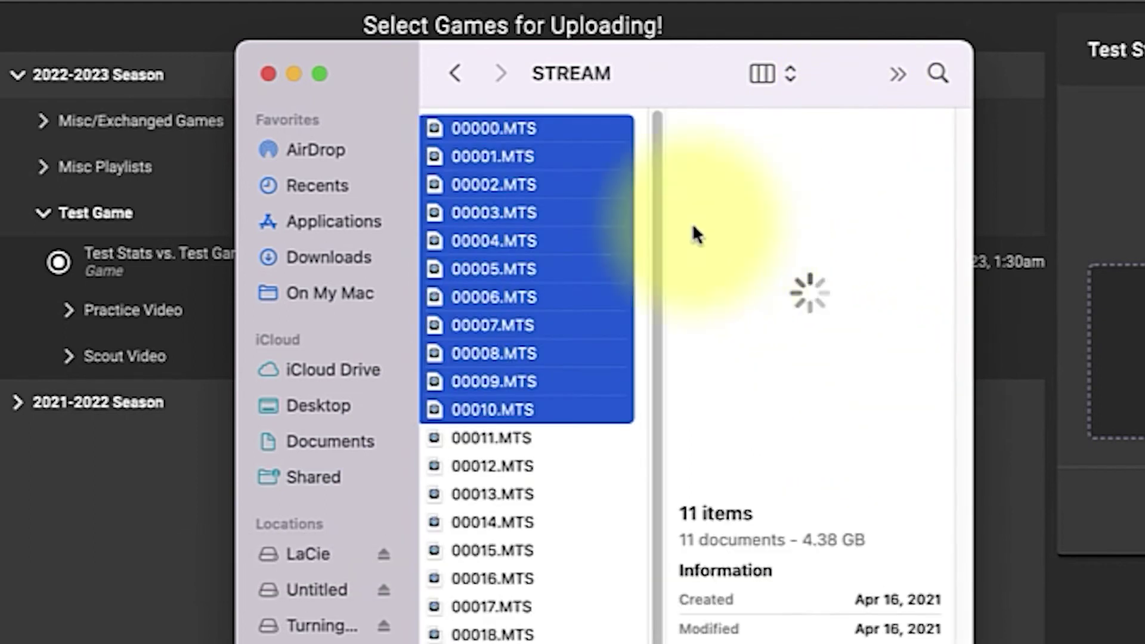
drag(498, 213, 1144, 287)
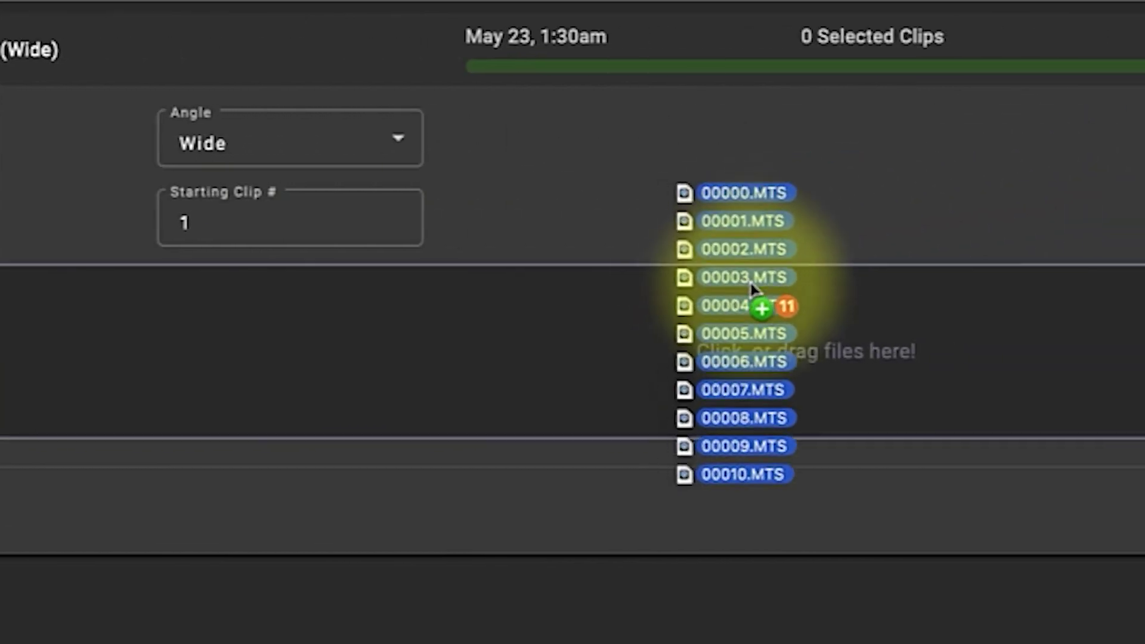
drag(753, 290, 782, 322)
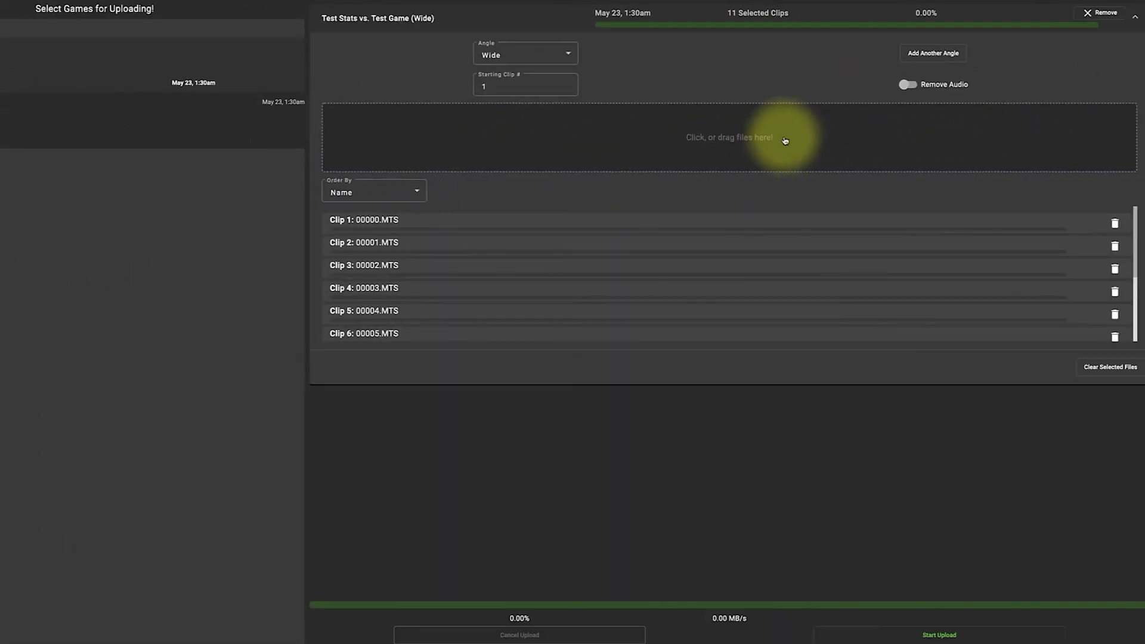
click(906, 86)
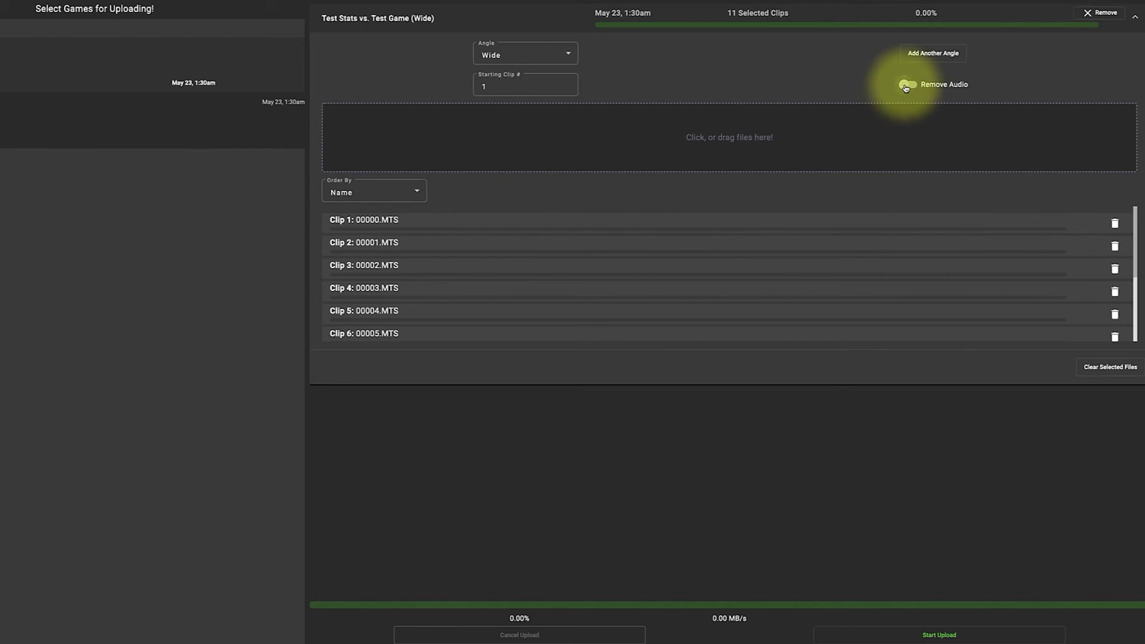
click(910, 85)
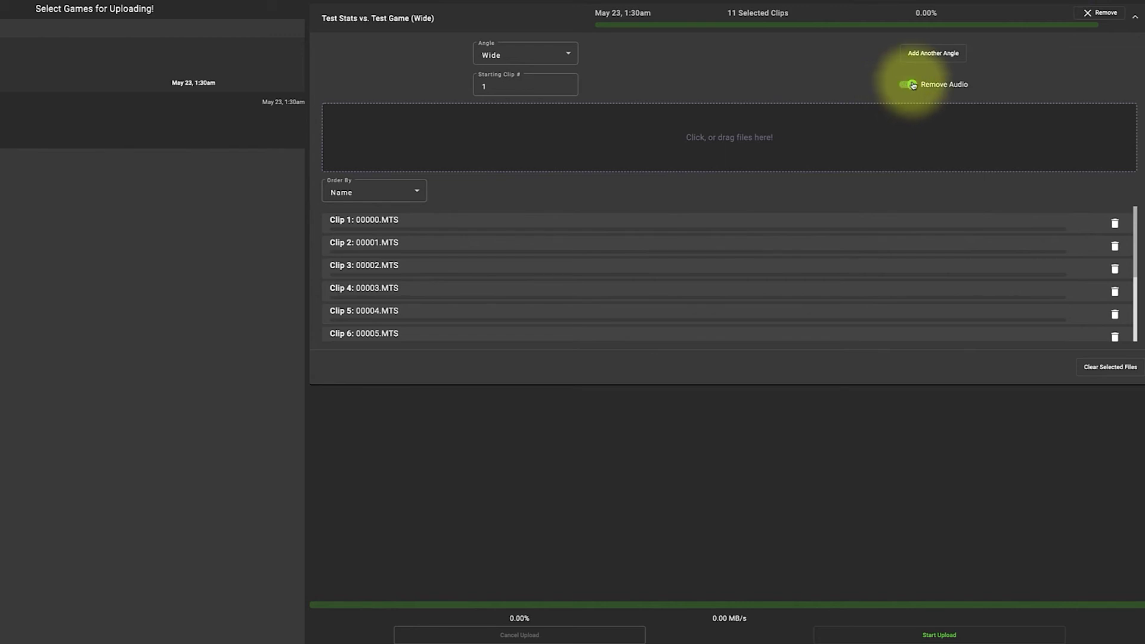
click(910, 84)
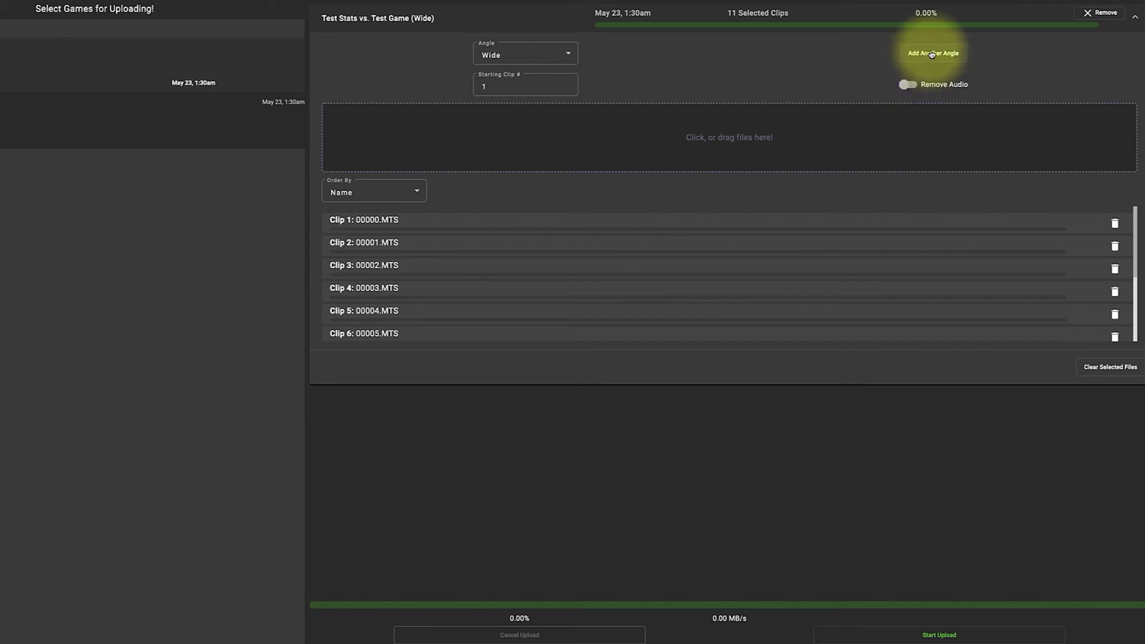
click(570, 54)
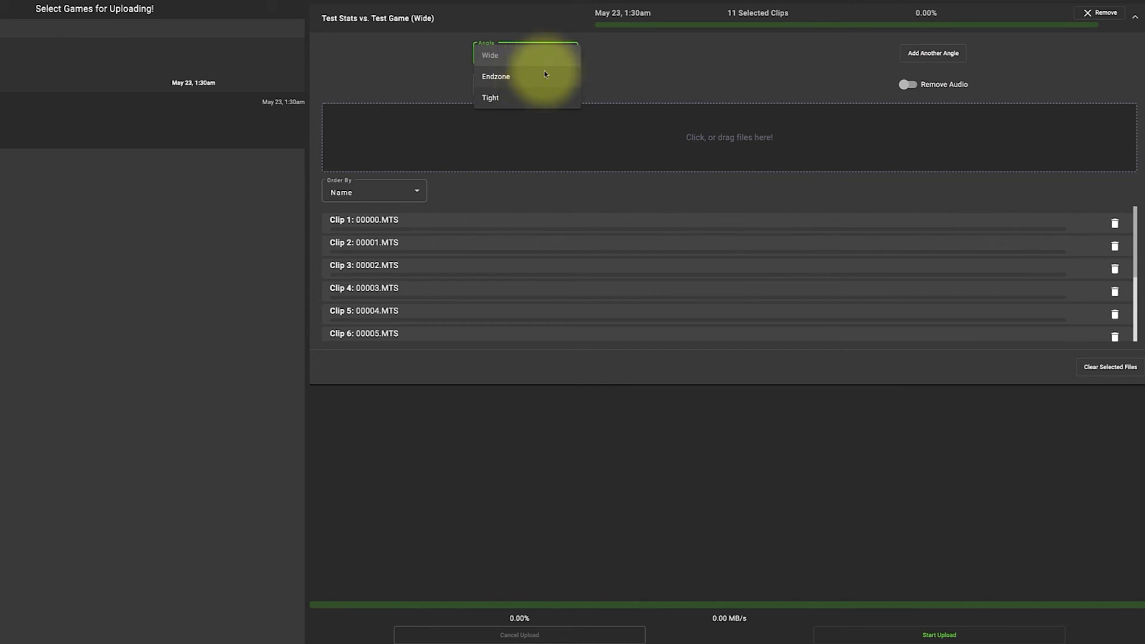
click(668, 48)
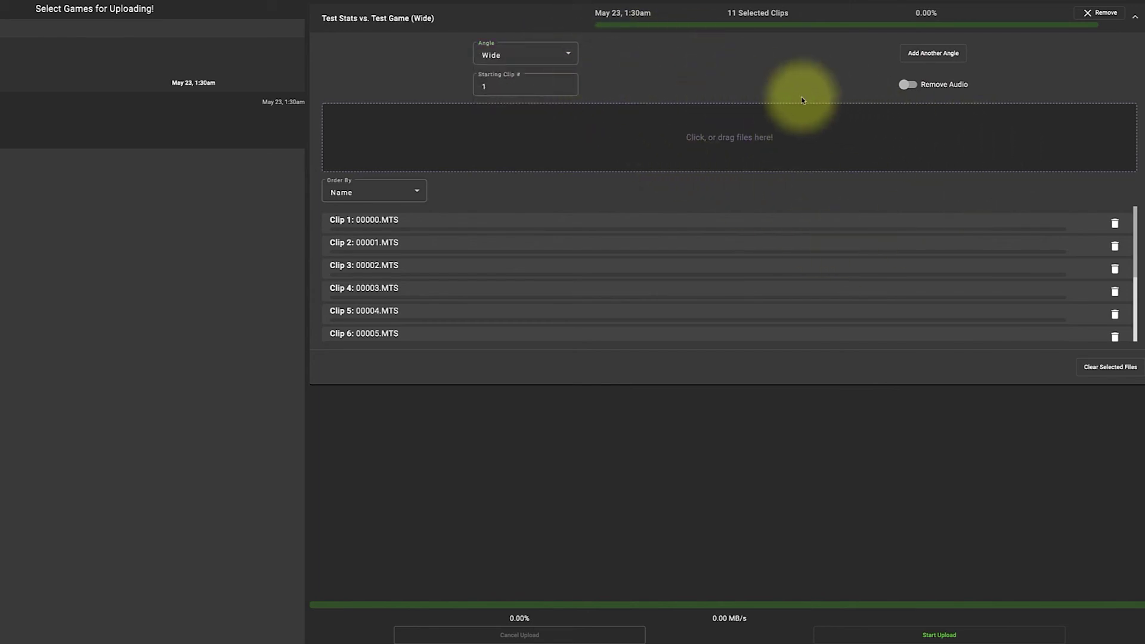
- Start the upload of the 11 queued Test Game clips
click(935, 633)
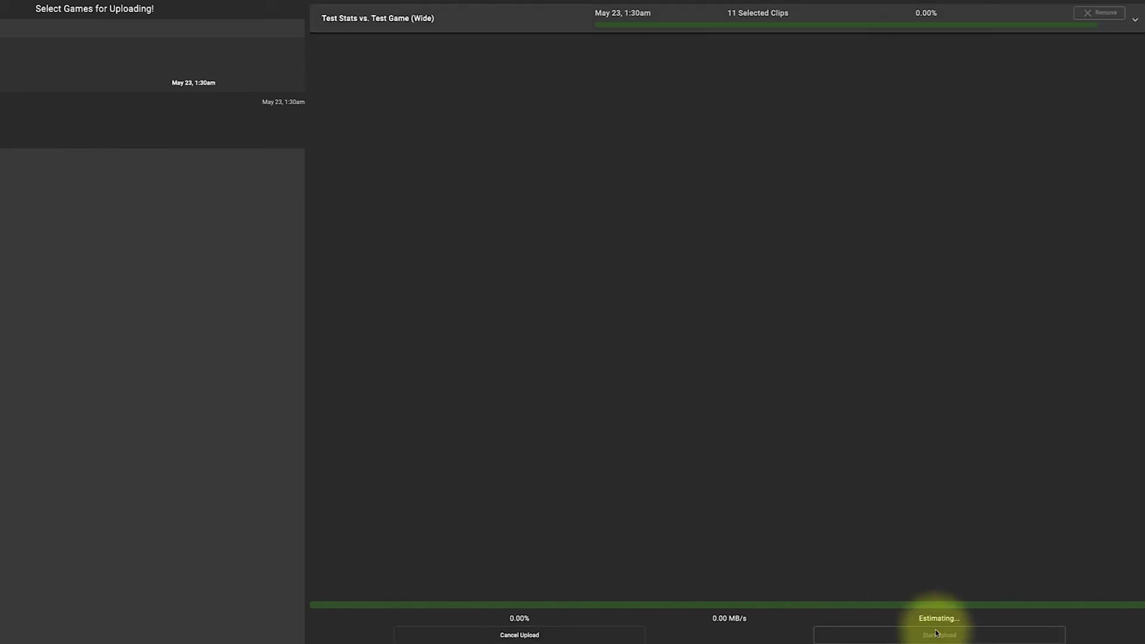